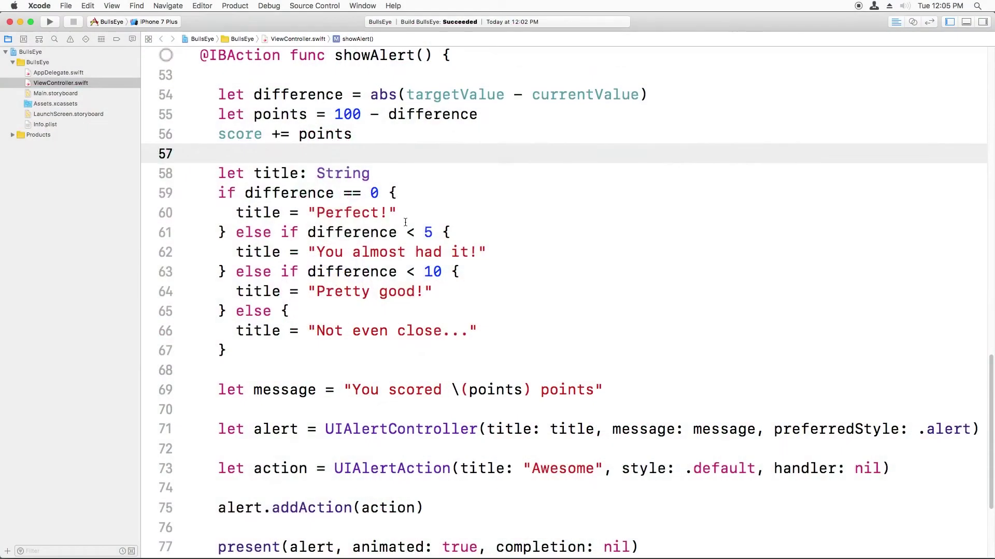
Move the 'score += points' line below the title if/else block and remove the leftover blank line.
left_click_drag(219, 193, 263, 349)
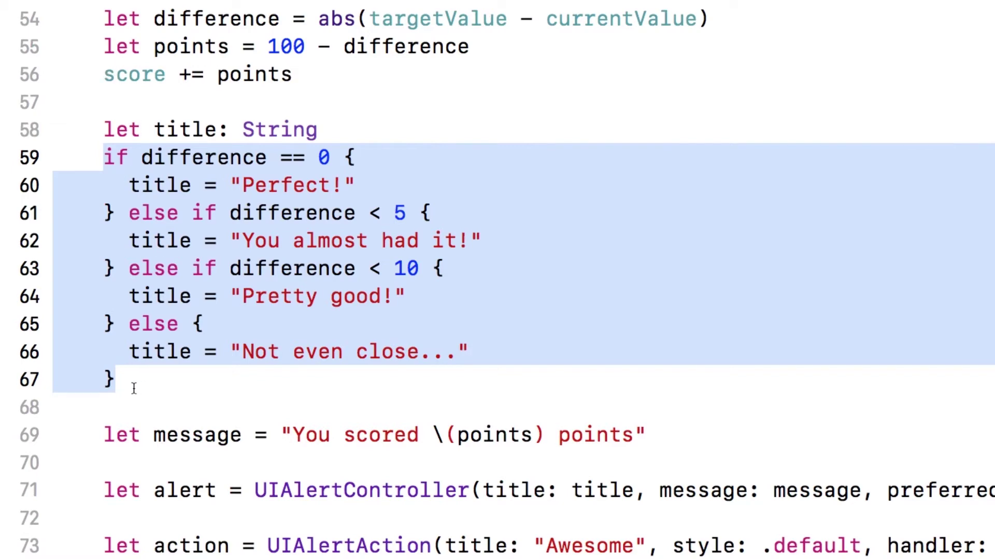
left_click(102, 73)
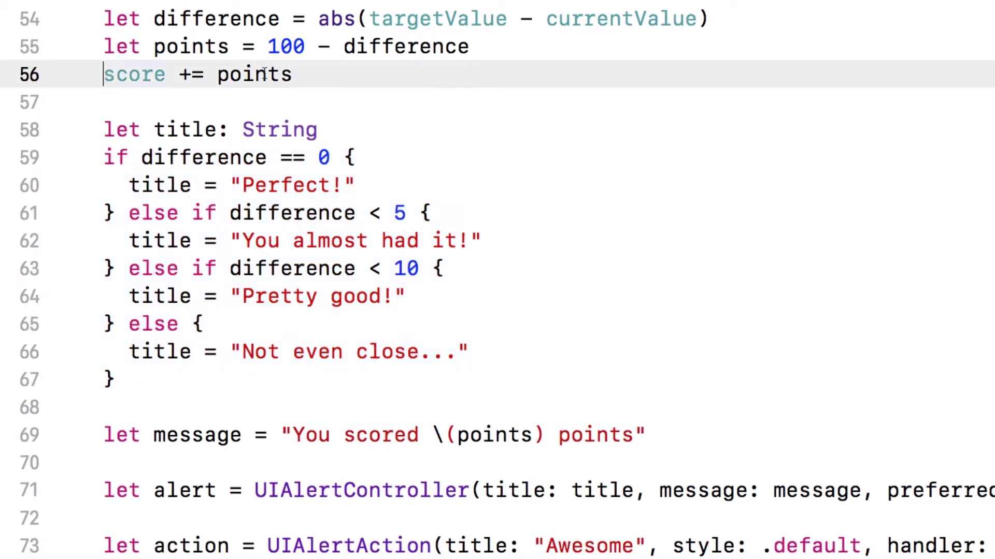
left_click(296, 73, "shift")
key("BackSpace")
left_click(155, 383)
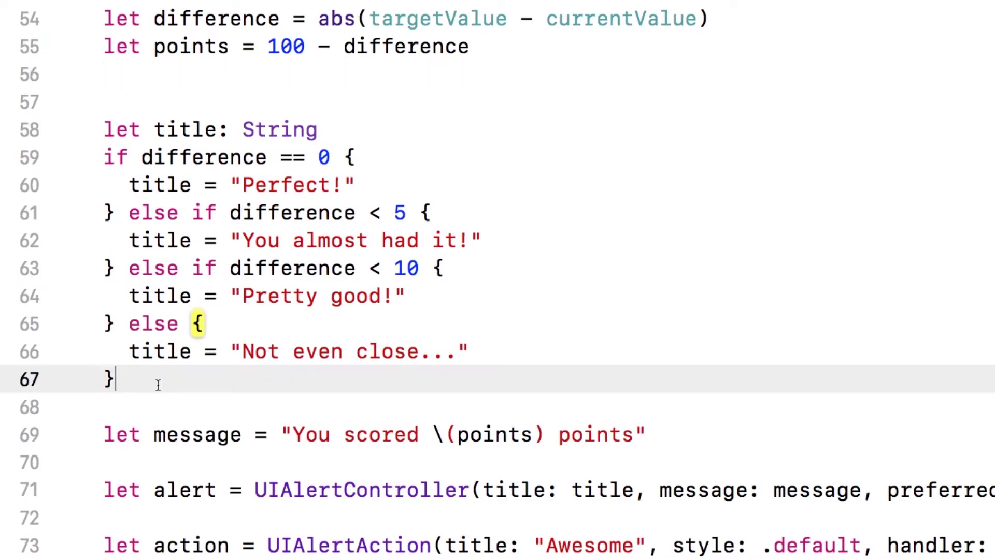
key("Return")
key("Return")
type("score += points")
left_click(161, 102)
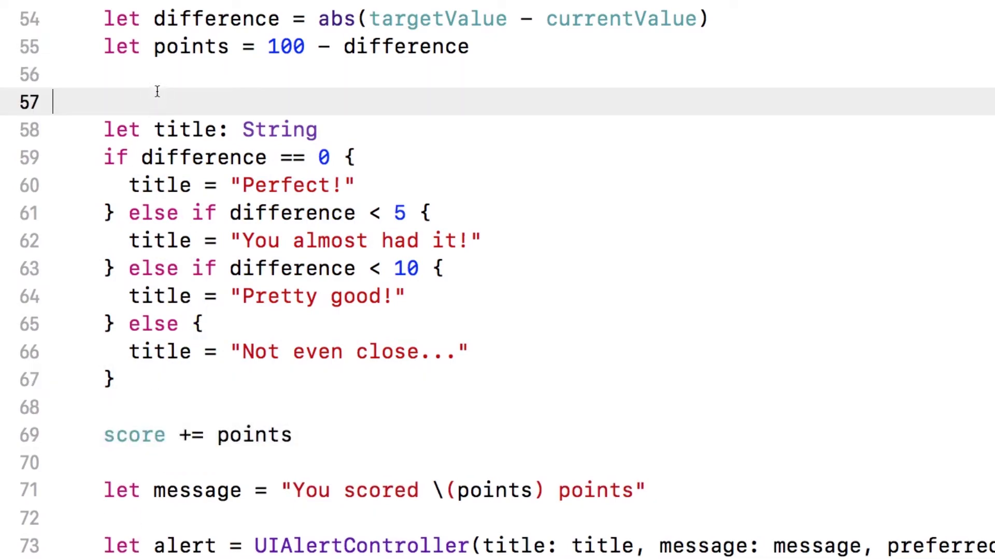
key("BackSpace")
key("Down")
key("Down")
key("Down")
key("super+Right")
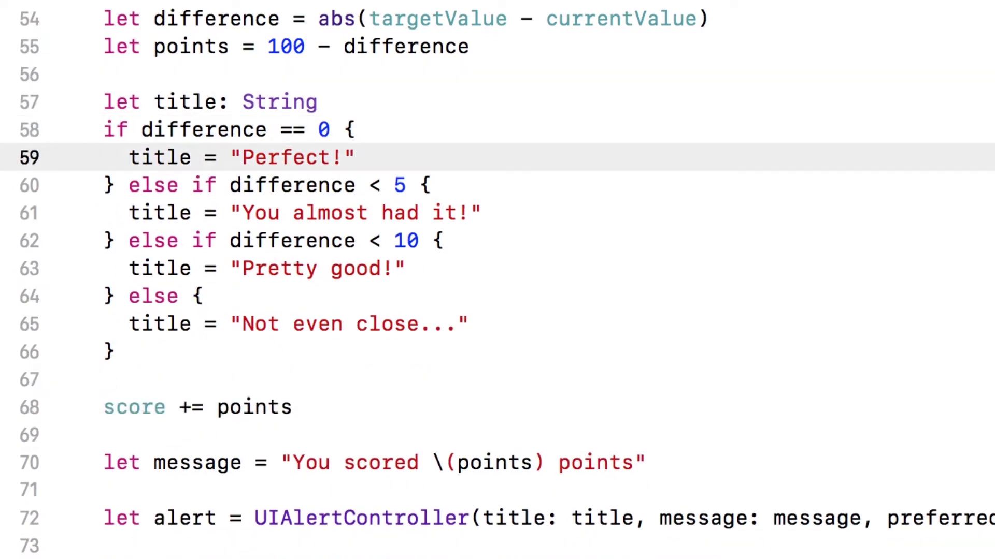
Add 'points += 100' under the Perfect! title and change 'let points' to 'var points'.
key("Return")
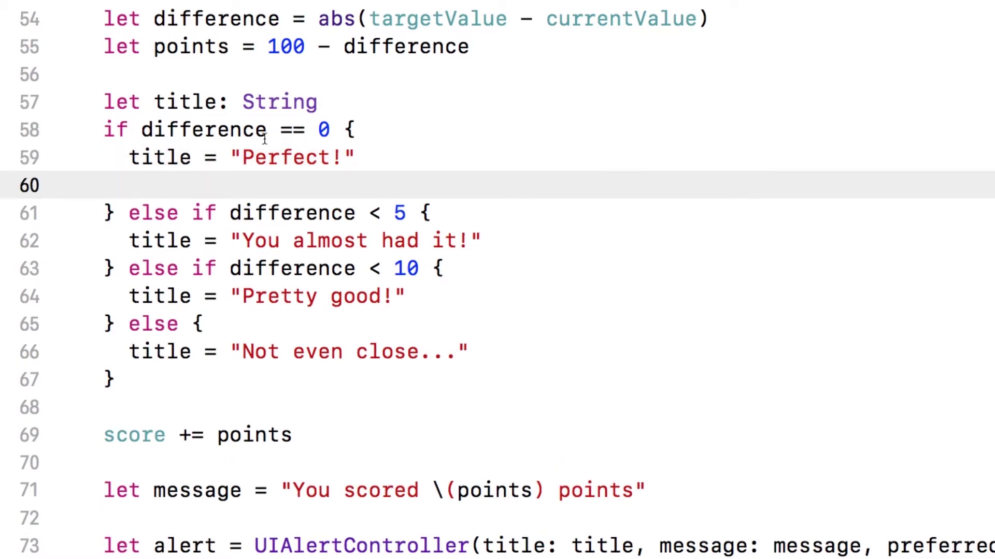
type("point")
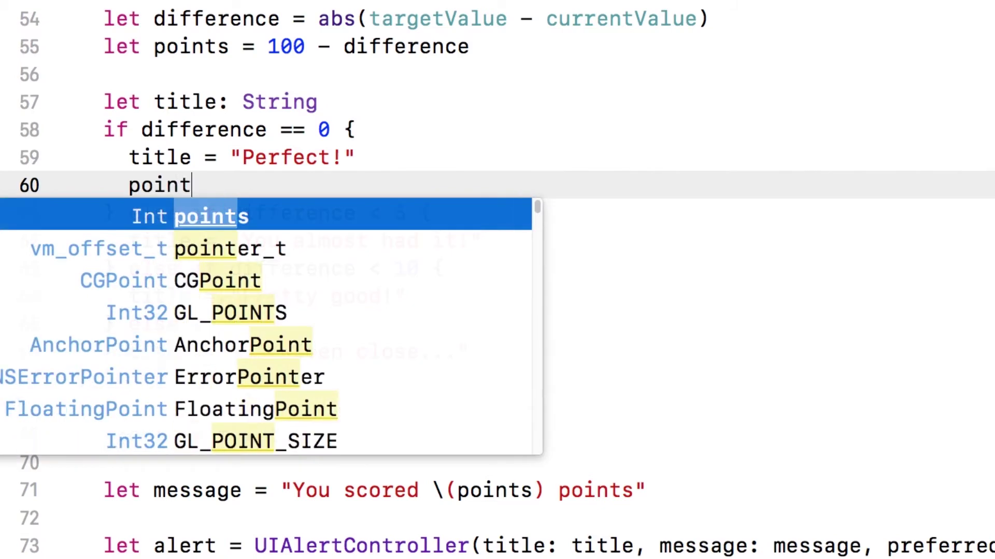
type("s += 100")
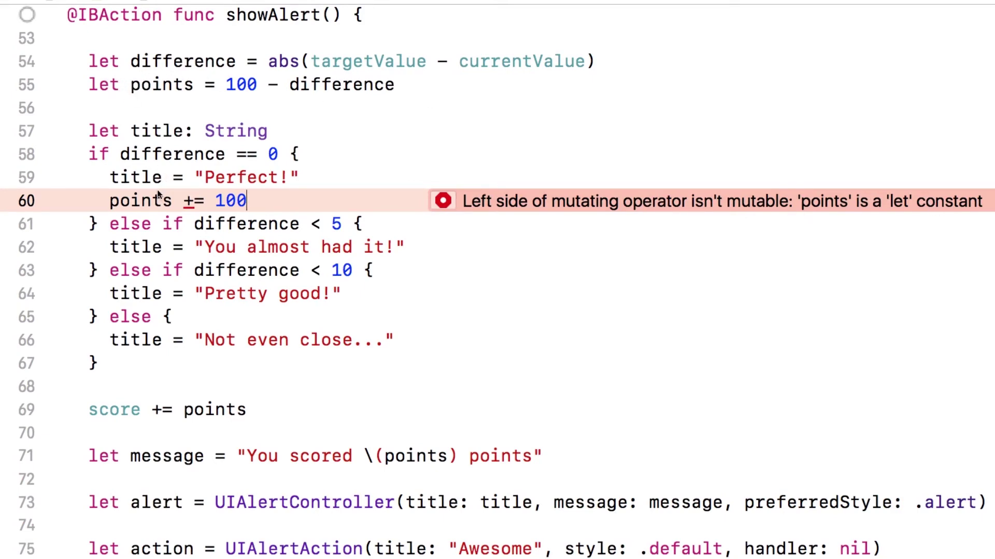
double_click(104, 88)
type("va")
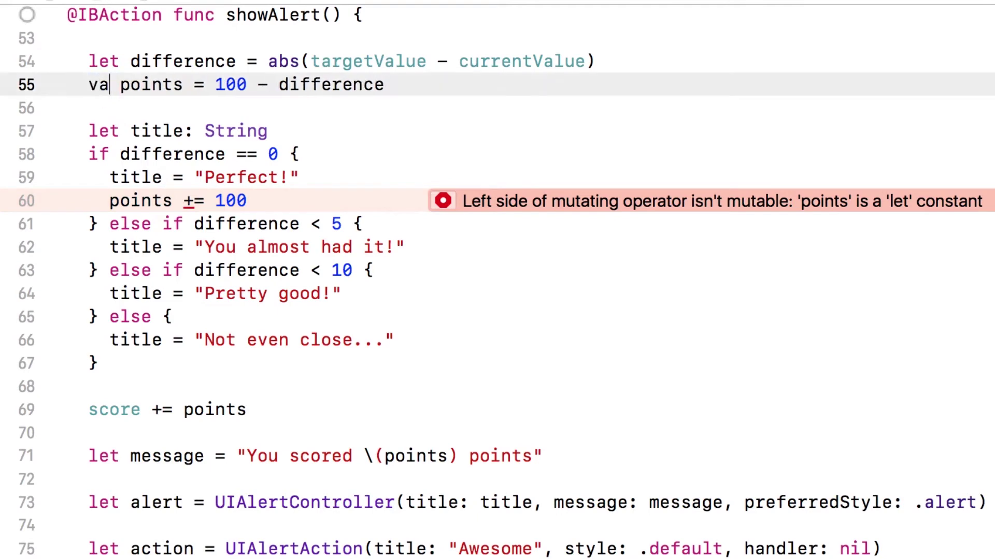
type("r")
left_click(140, 66)
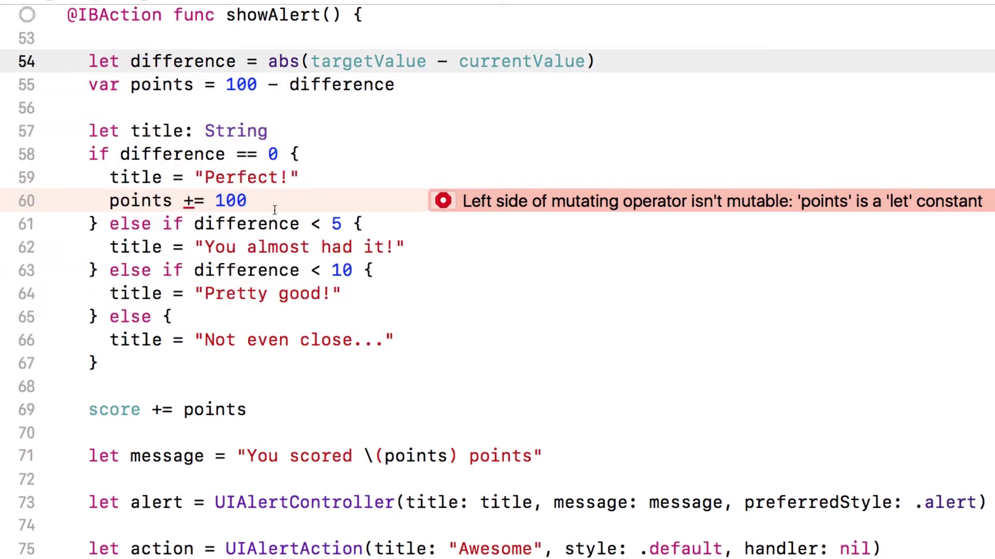
left_click(220, 204)
key("Down")
key("Down")
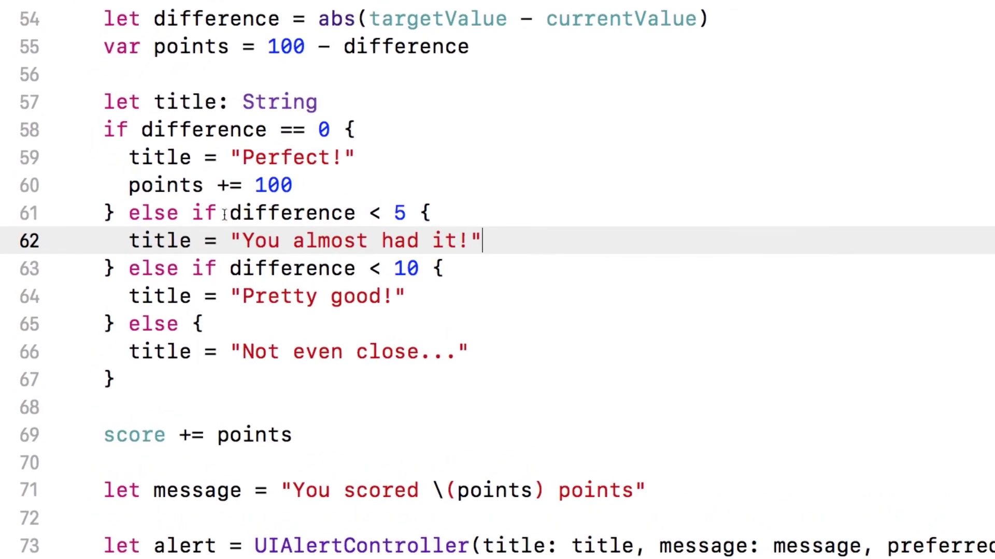
Add 'if difference == 1 { points += 50 }' under 'You almost had it!', then build and run BullsEye.
left_click(481, 243)
key("Return")
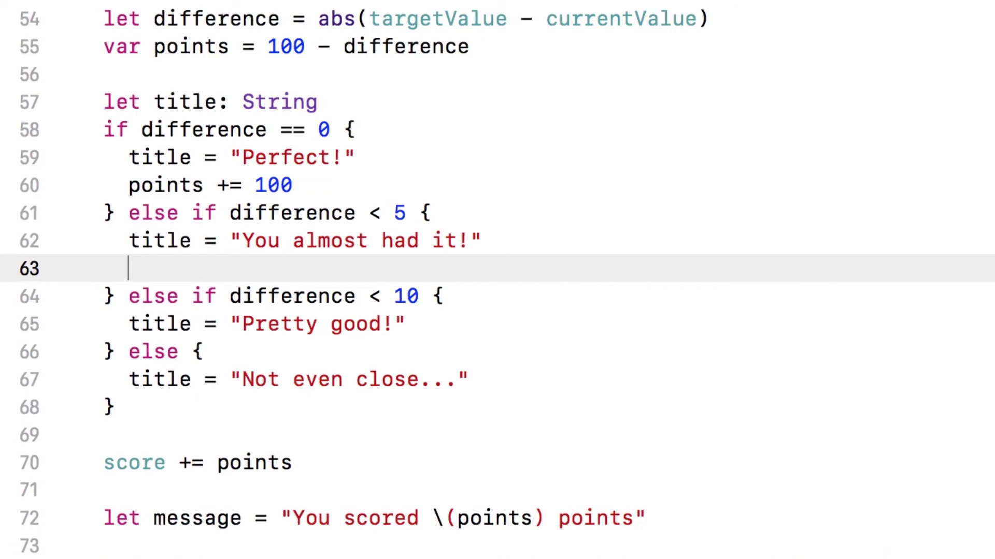
type("if differ")
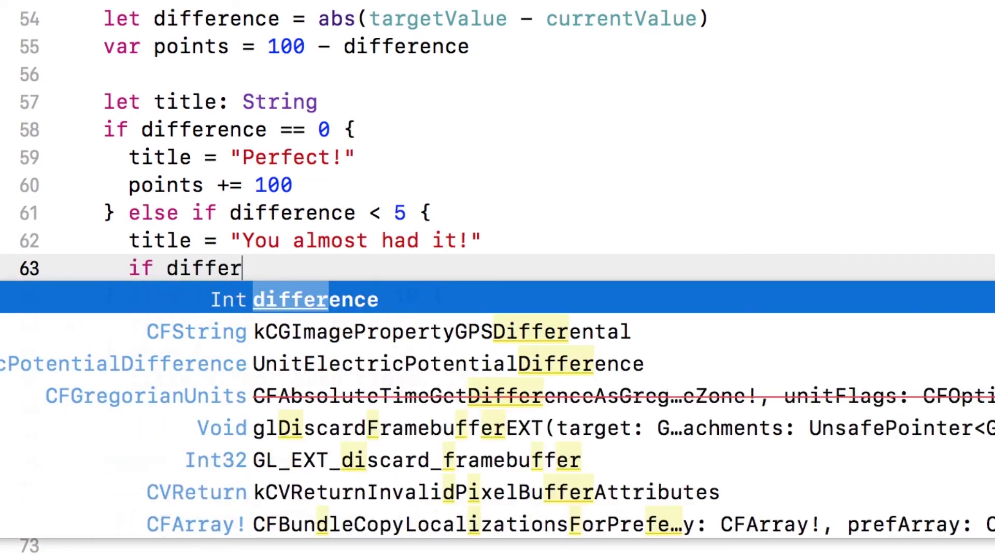
type("ence == 1 {")
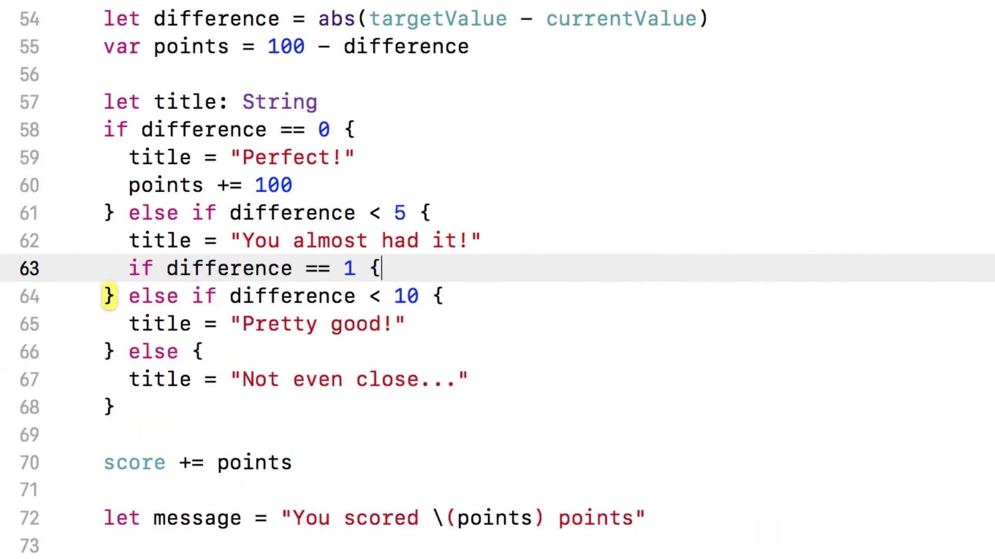
key("Return")
type("poin")
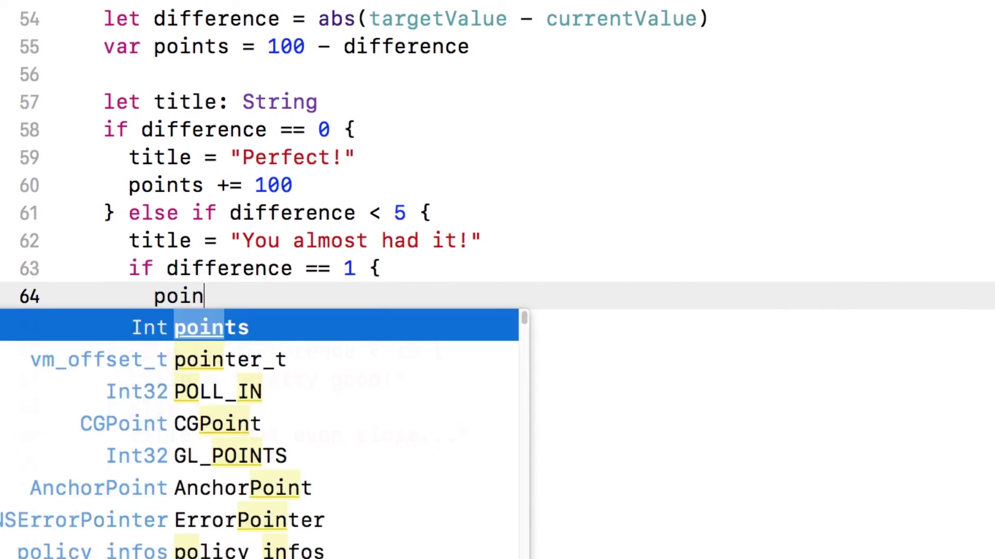
type("ts += 50")
left_click(335, 187)
key("super+r")
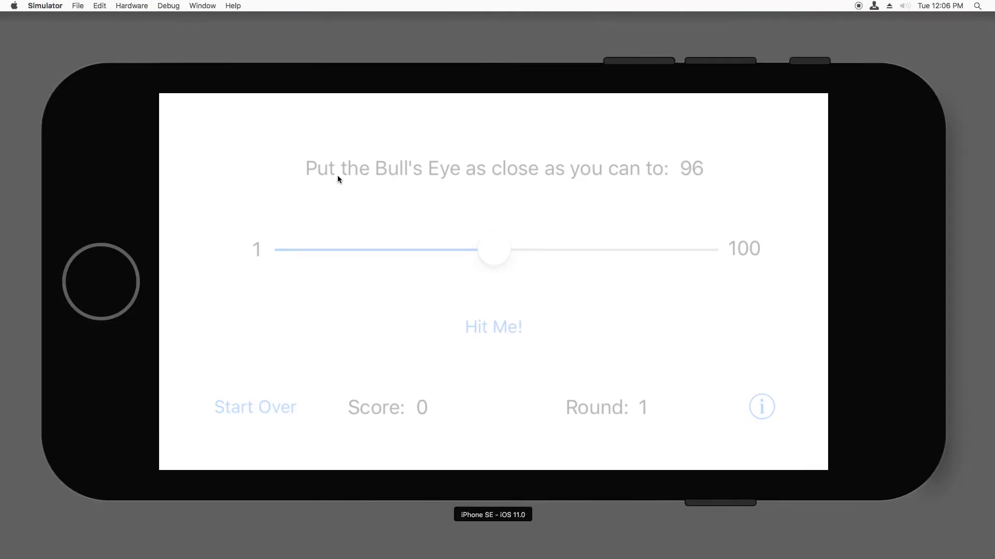
Play two BullsEye rounds, guessing near the targets 96 and 64.
left_click_drag(500, 246, 721, 256)
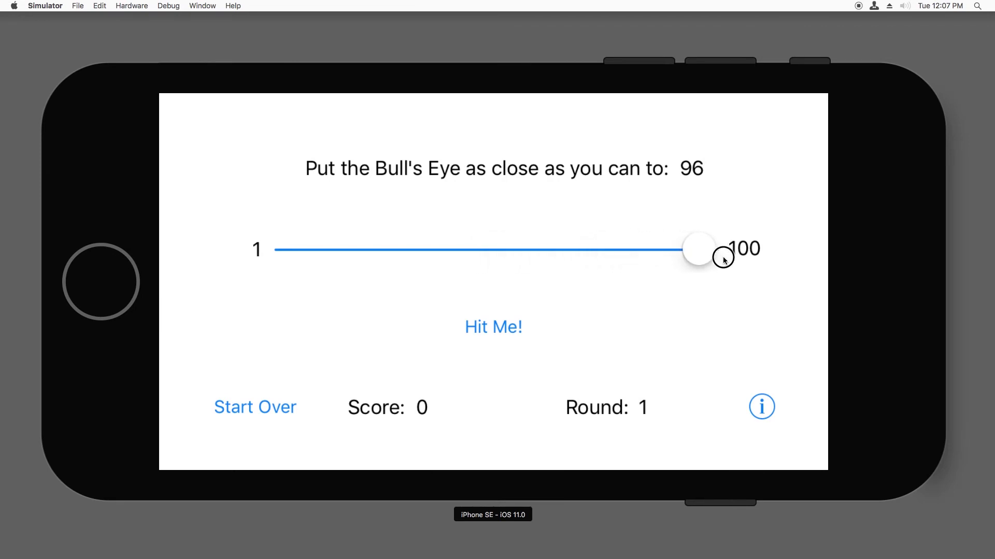
left_click(491, 326)
left_click(502, 331)
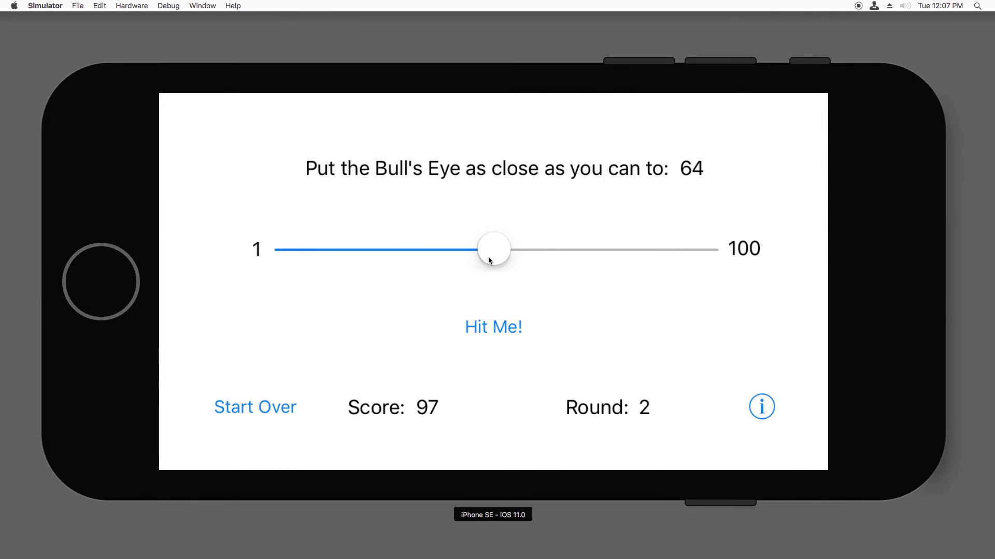
left_click_drag(489, 256, 533, 257)
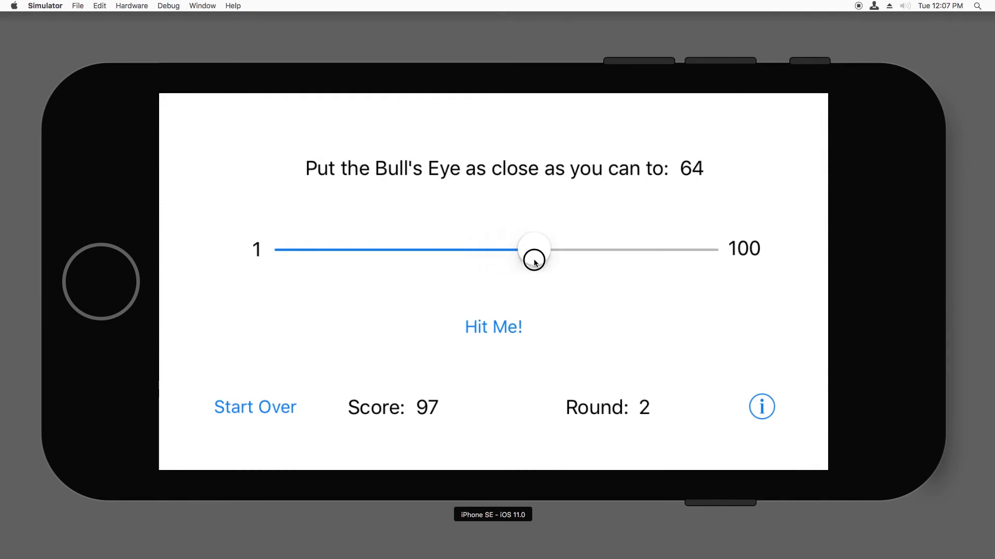
left_click(494, 327)
left_click(500, 331)
Play a 'You almost had it!' round, then guess exactly 1 for the 200-point Perfect! alert.
left_click(514, 337)
mouse_move(330, 250)
left_mouse_down()
mouse_move(473, 251)
mouse_move(280, 251)
left_mouse_up()
left_click(500, 333)
left_click(509, 326)
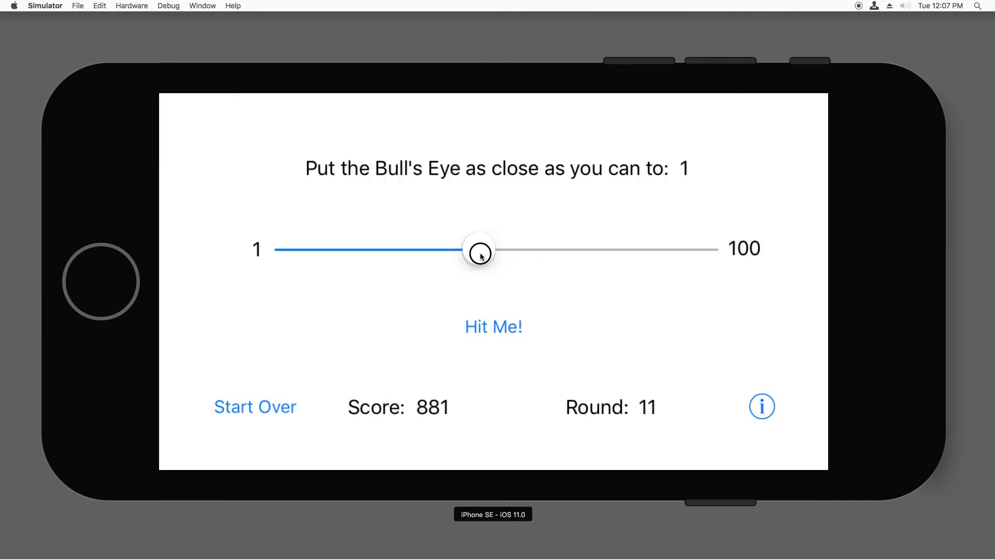
left_click_drag(491, 251, 219, 247)
left_click(498, 326)
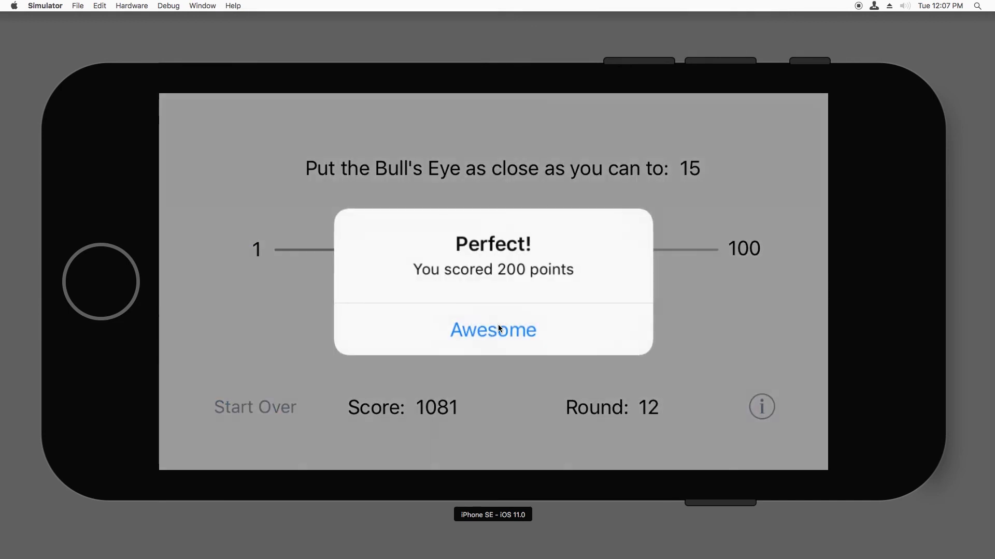